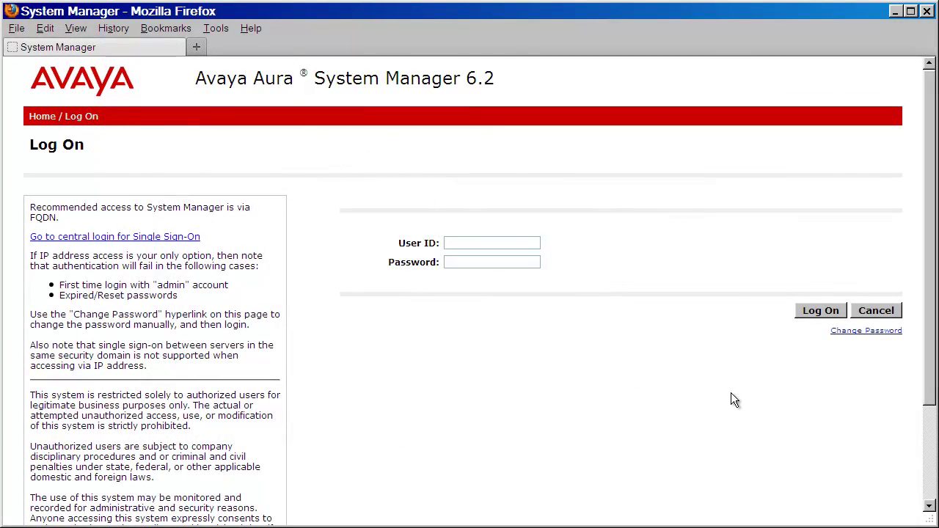
- Sign in to System Manager with the administrator user ID and its password
type("admin")
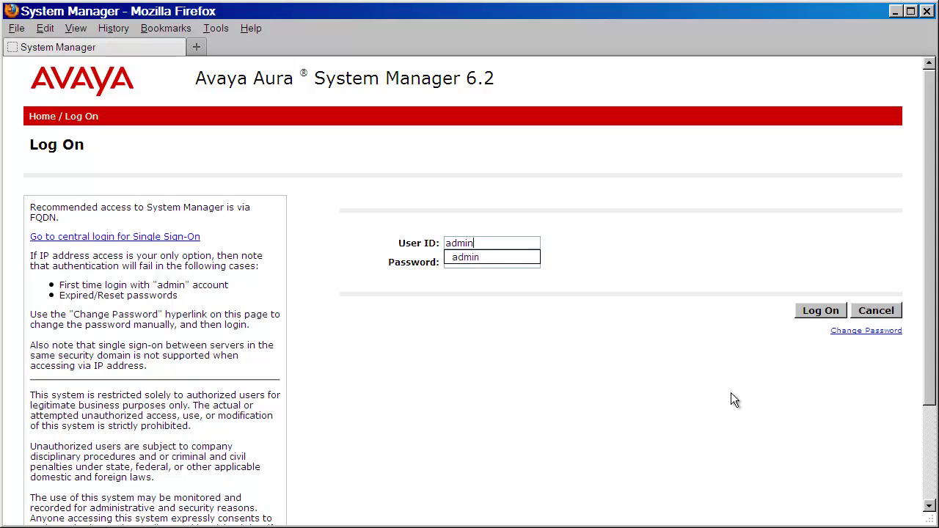
key("Tab")
type("•••••••")
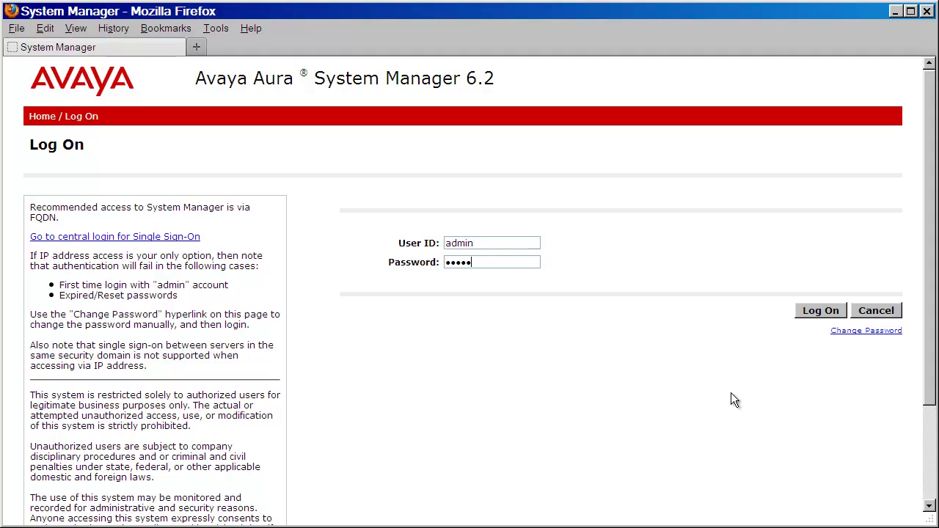
type("•••")
left_click(821, 313)
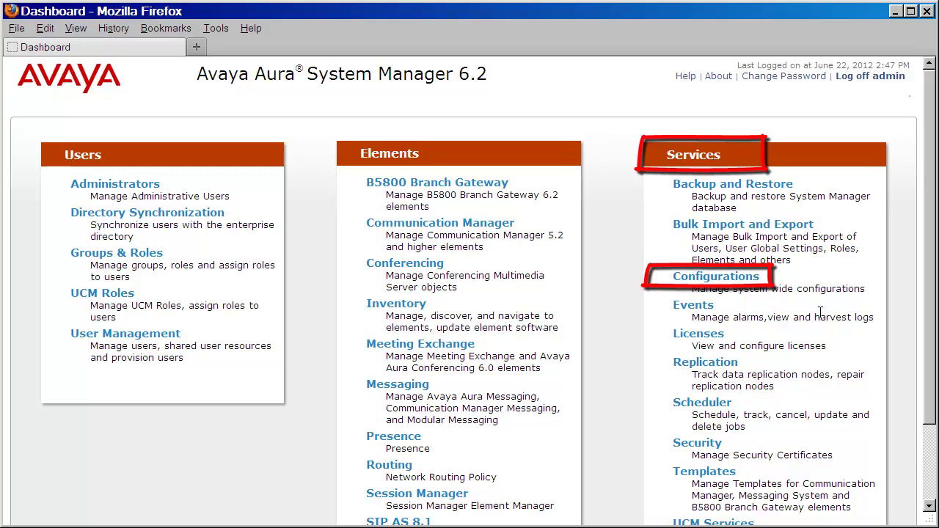
- View the TrapListener profile under Services > Configurations > Settings > SMGR, showing port 10162 and community public
left_click(702, 280)
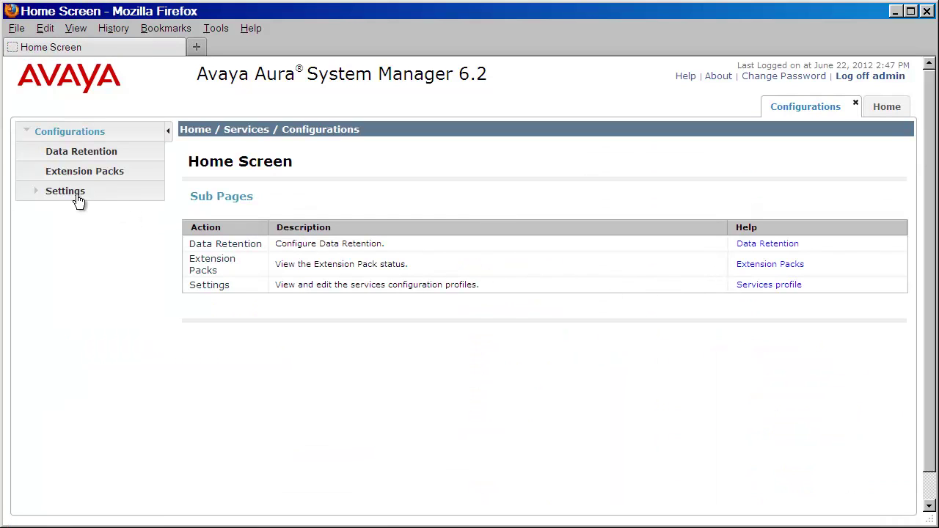
left_click(50, 196)
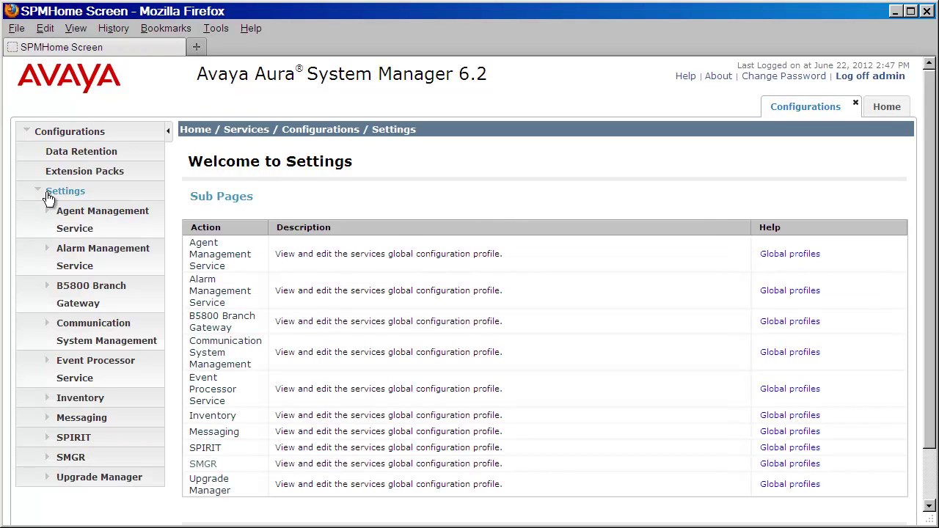
left_click(47, 458)
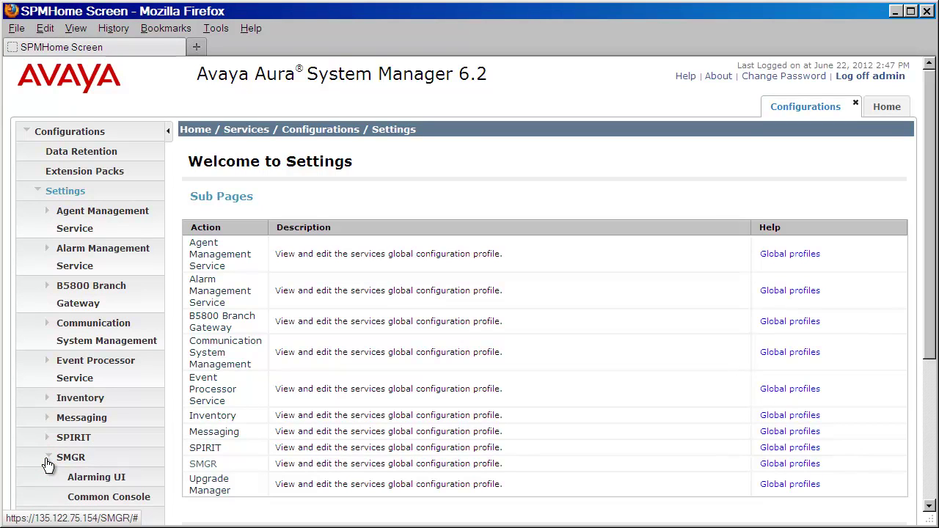
scroll(64, 451, "down", 3)
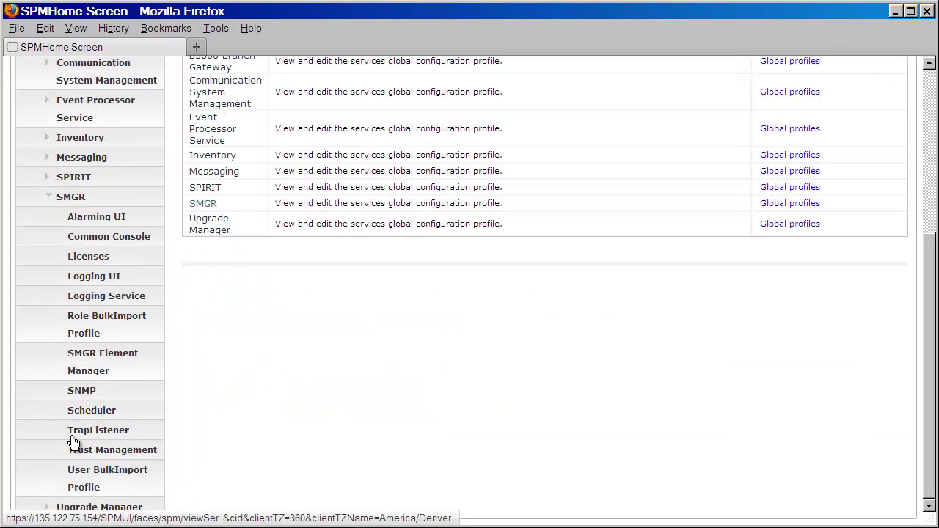
left_click(74, 432)
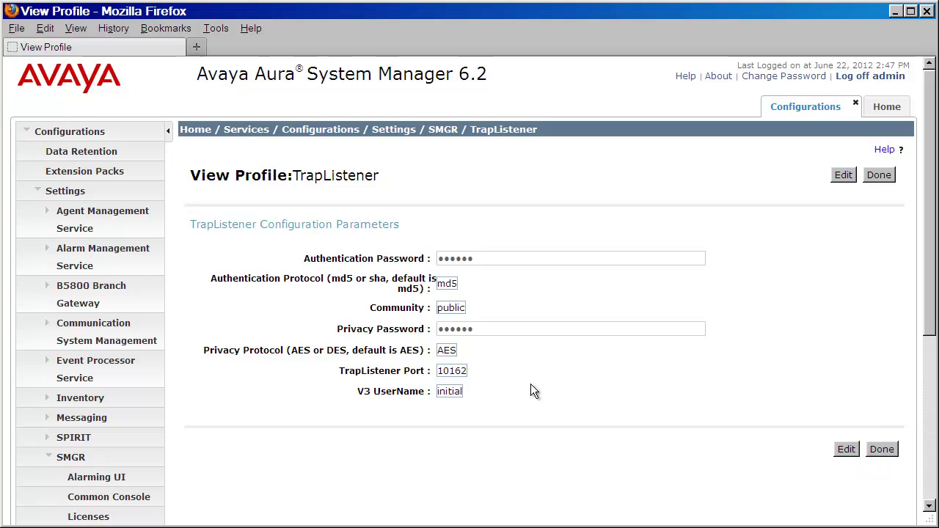
- Go to Inventory > Manage Serviceability Agents and display the empty SNMP Target Profiles list
left_click(888, 106)
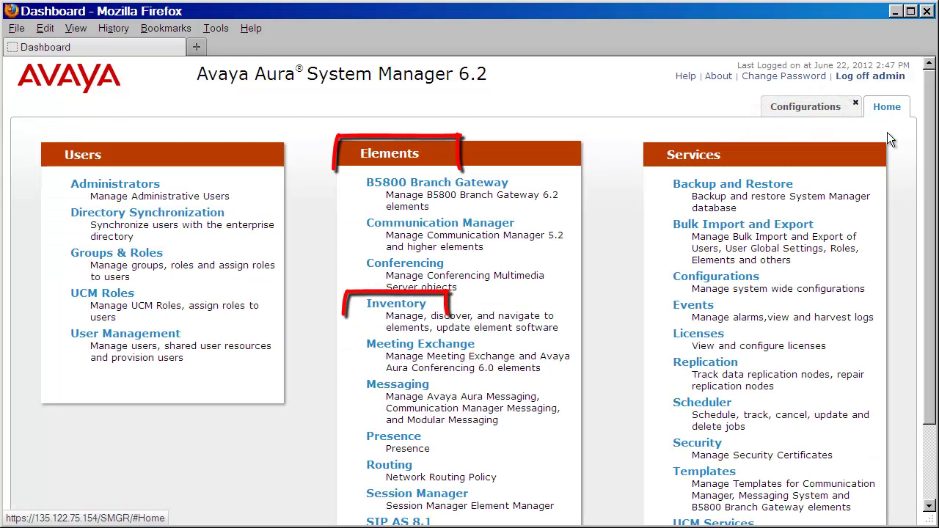
left_click(374, 307)
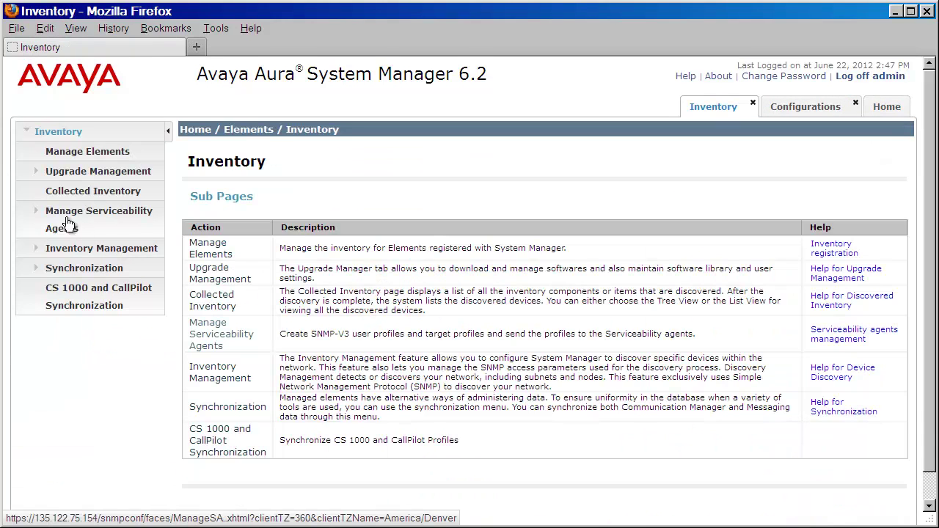
left_click(57, 219)
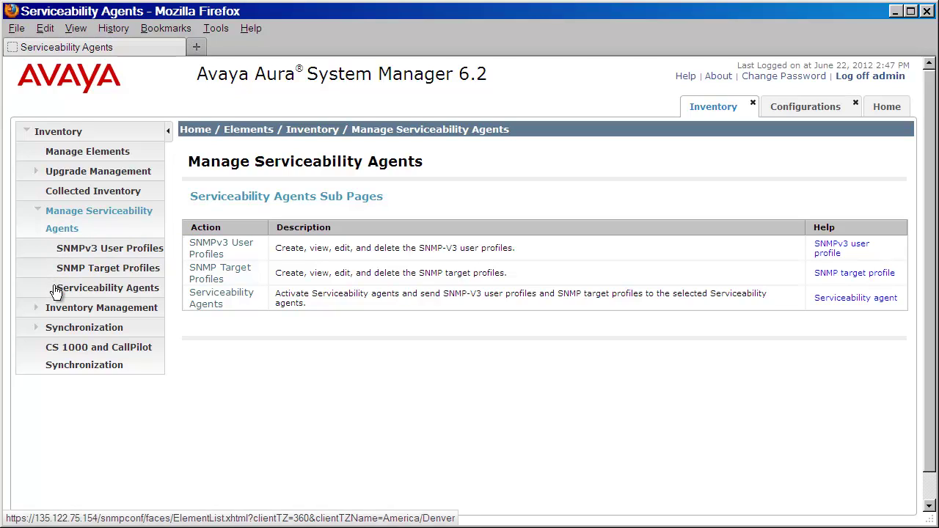
left_click(55, 293)
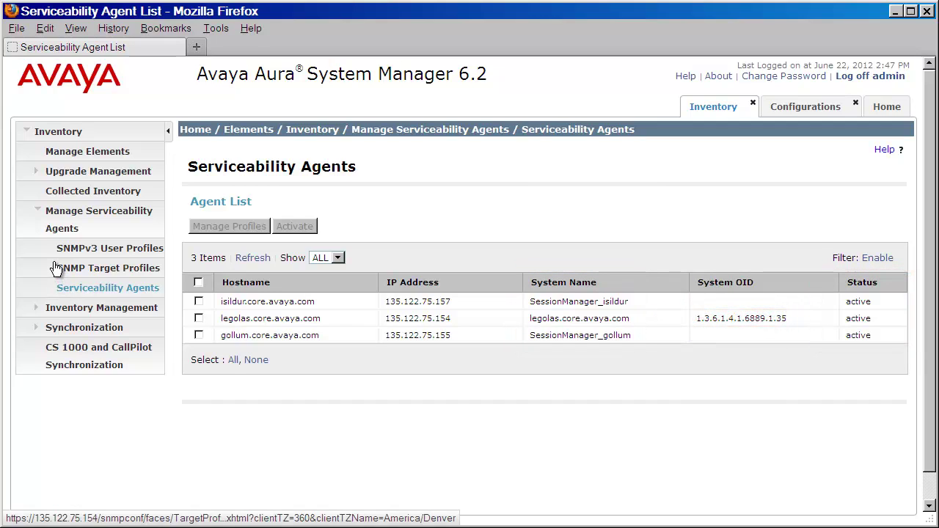
left_click(56, 269)
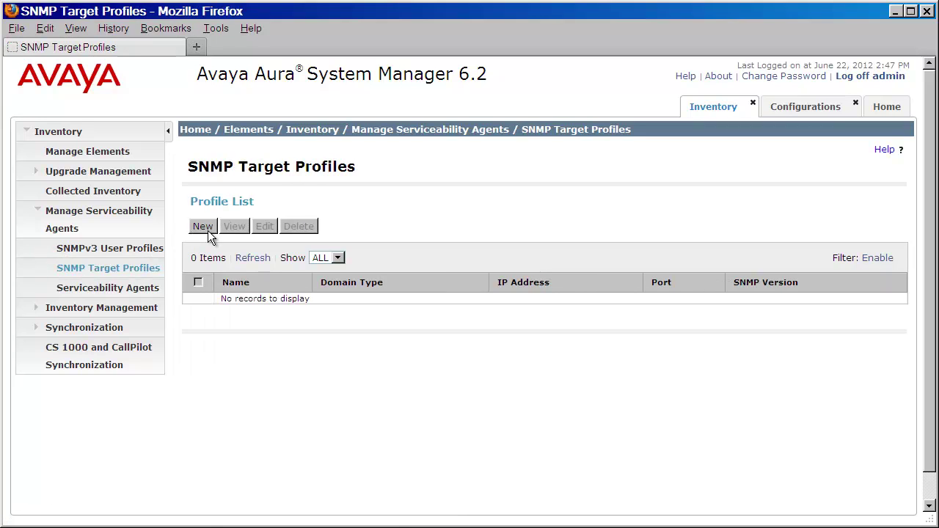
- Start a new target profile named and described 'System Manager Event Viewer' with IP 135.122.75.154
left_click(209, 232)
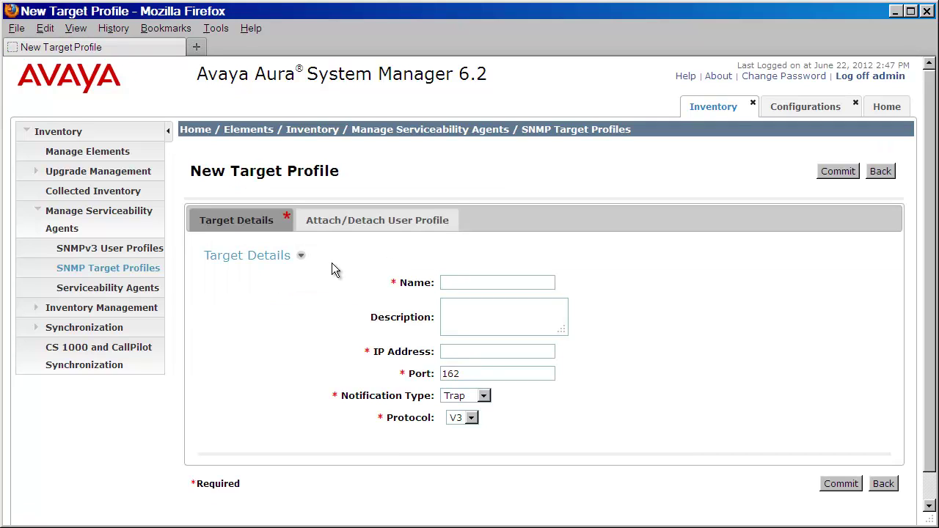
type("System Manager ")
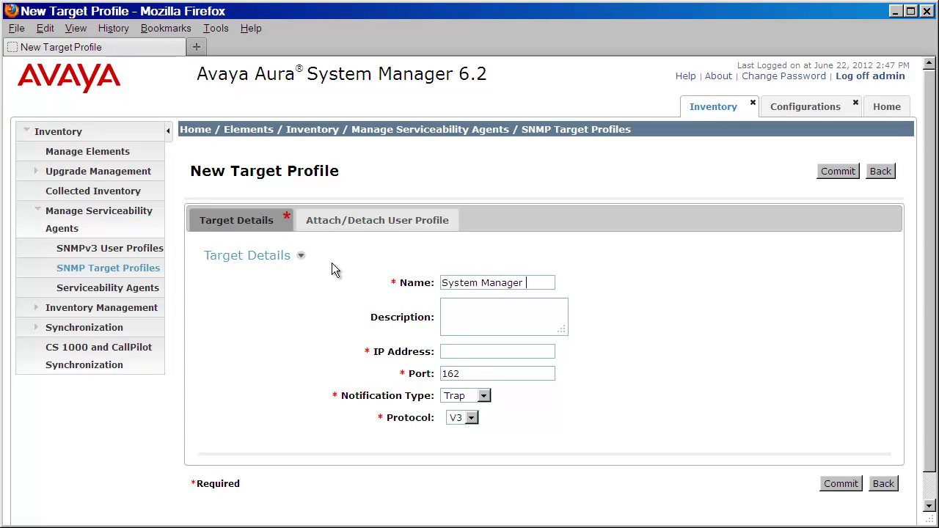
type("Event Viewer")
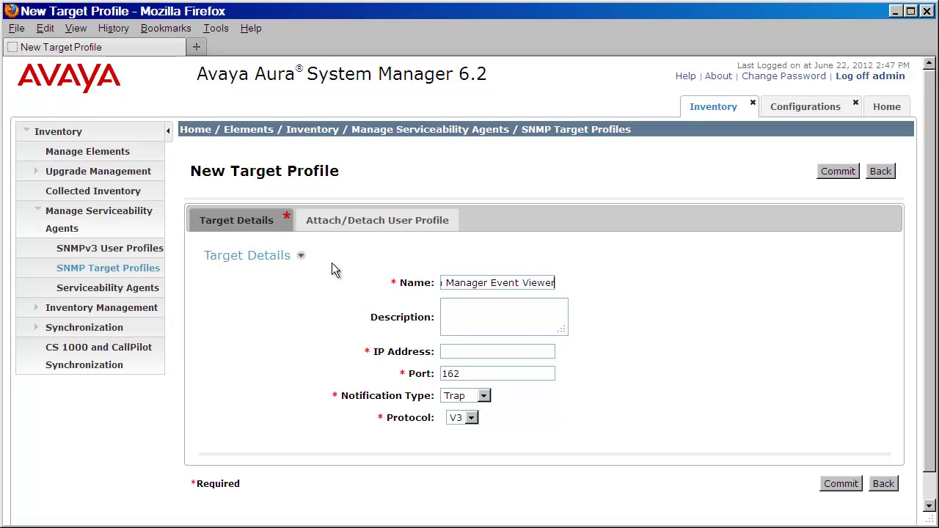
key("Tab")
type("System Manager Event Viewer")
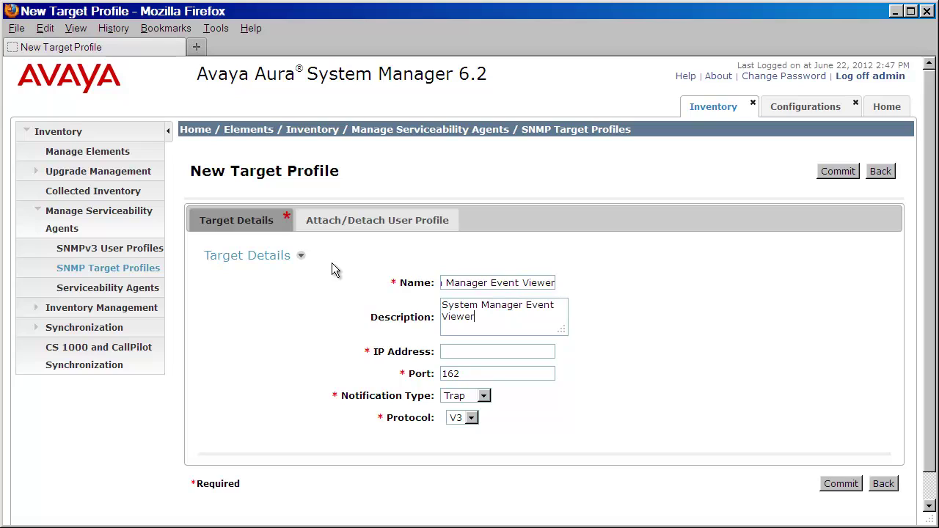
key("Tab")
type("135.122.75.154")
- Set the profile's port to 10162 and protocol to V2, then commit it
left_click(480, 373)
key("Home")
type("10")
left_click(473, 418)
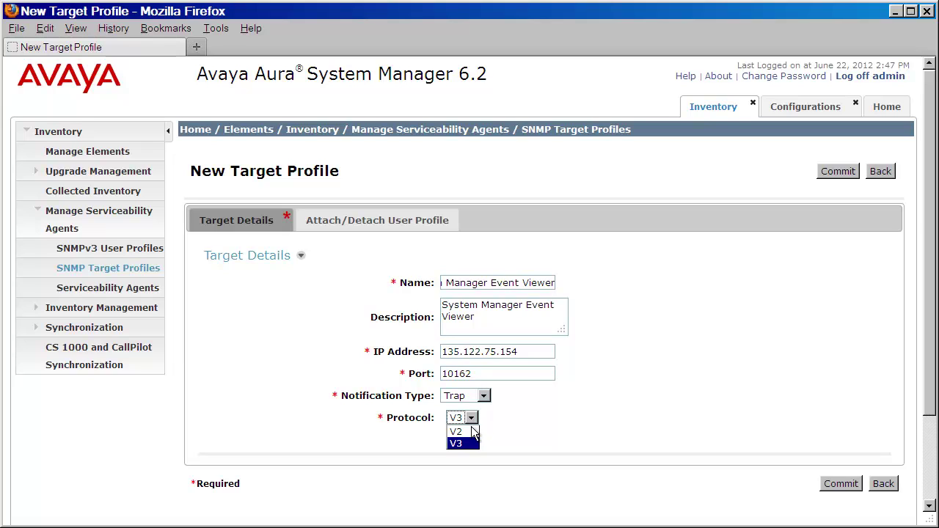
left_click(470, 431)
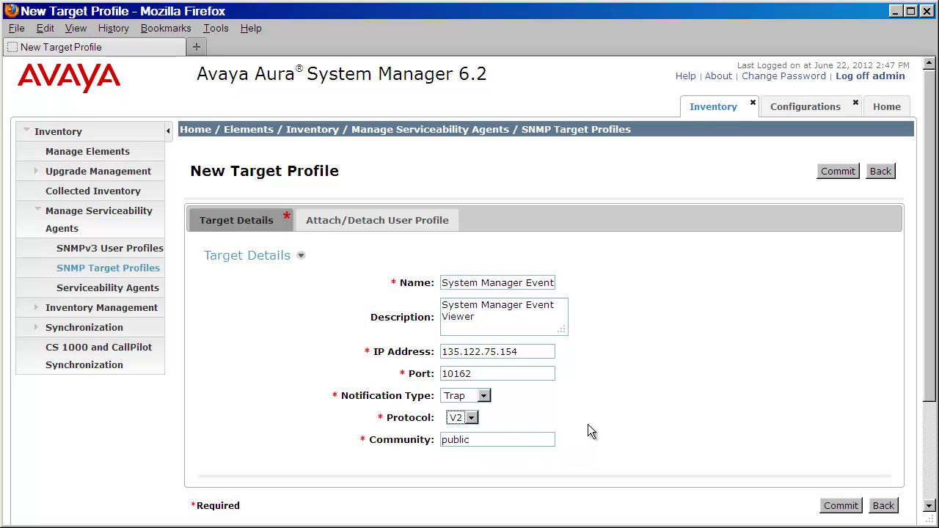
left_click(839, 506)
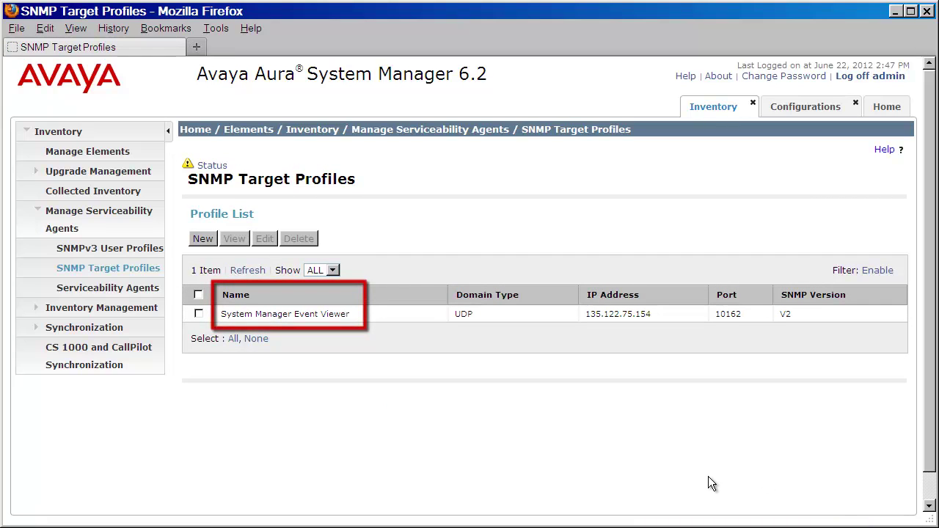
- Select all three agents (isildur, legolas, gollum) in Serviceability Agents and open Manage Profiles
left_click(71, 291)
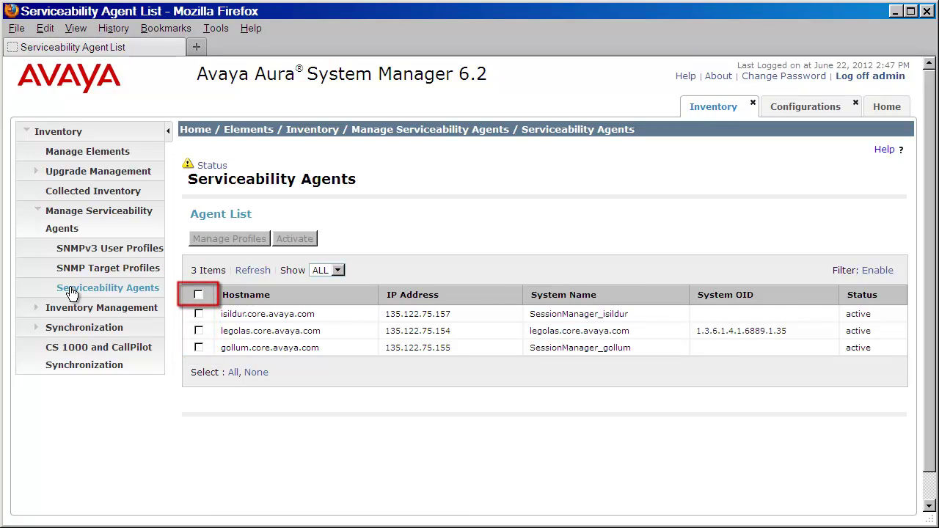
left_click(198, 295)
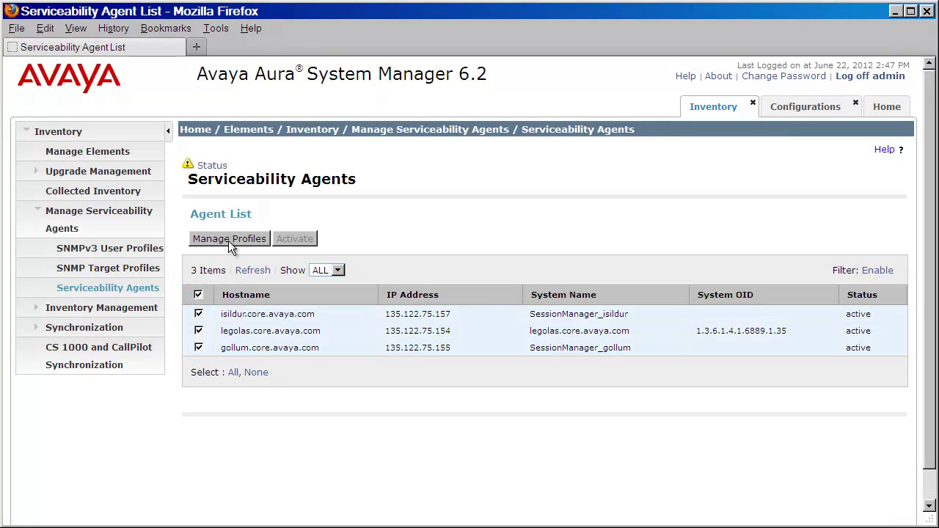
left_click(229, 243)
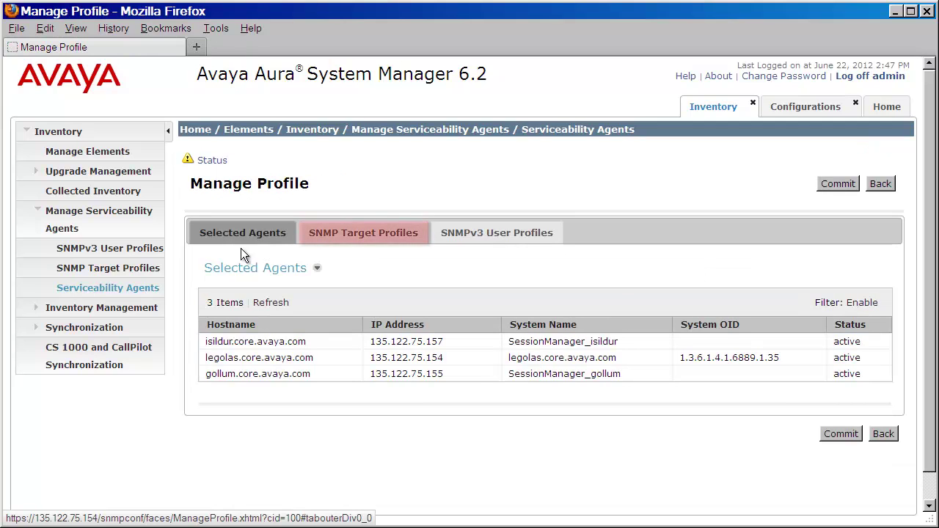
- Assign the 'System Manager Event Viewer' SNMP target profile to the agents and commit
left_click(352, 241)
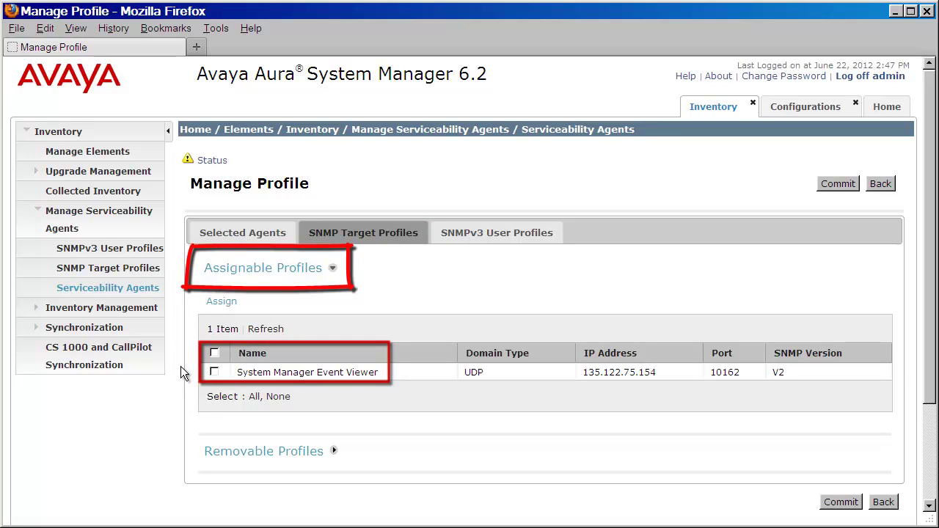
left_click(213, 371)
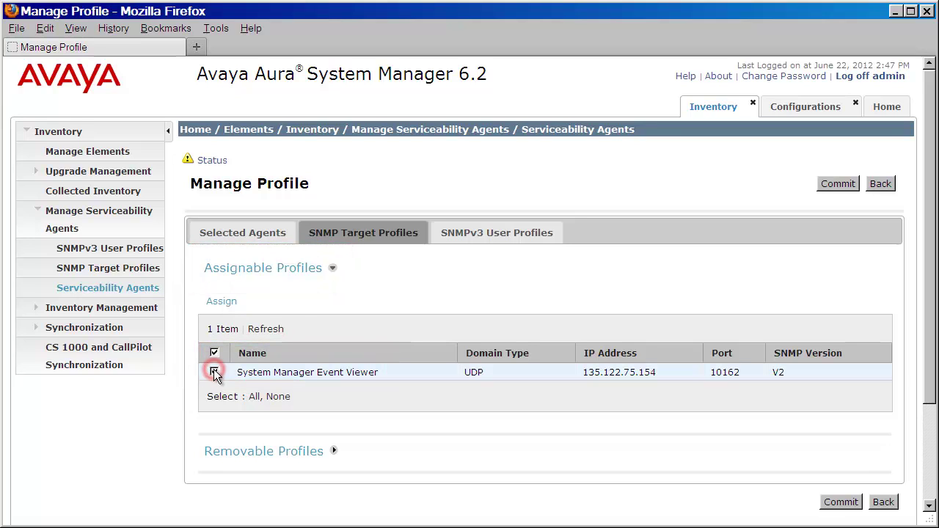
left_click(224, 304)
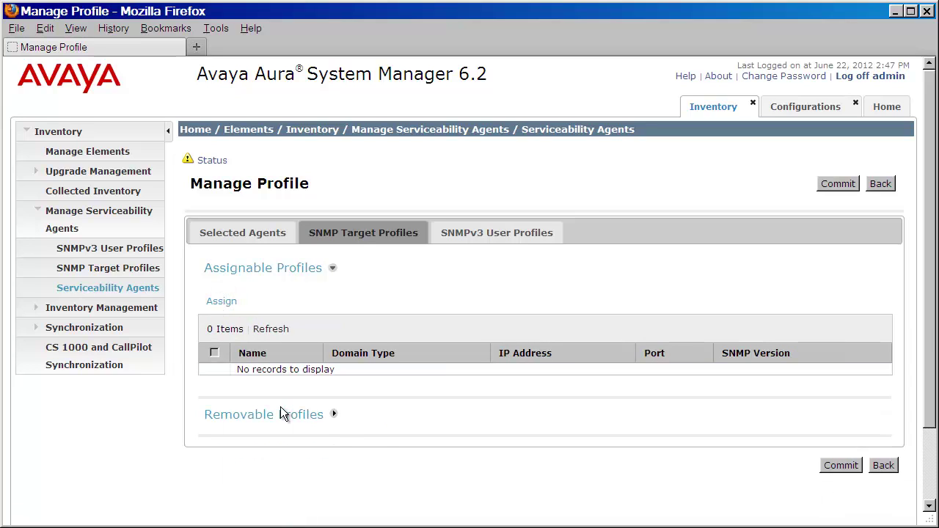
left_click(840, 465)
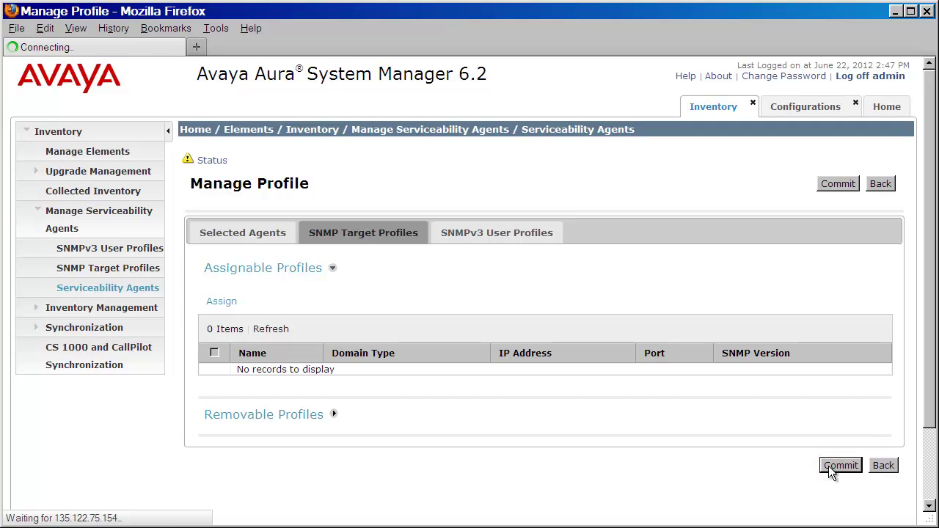